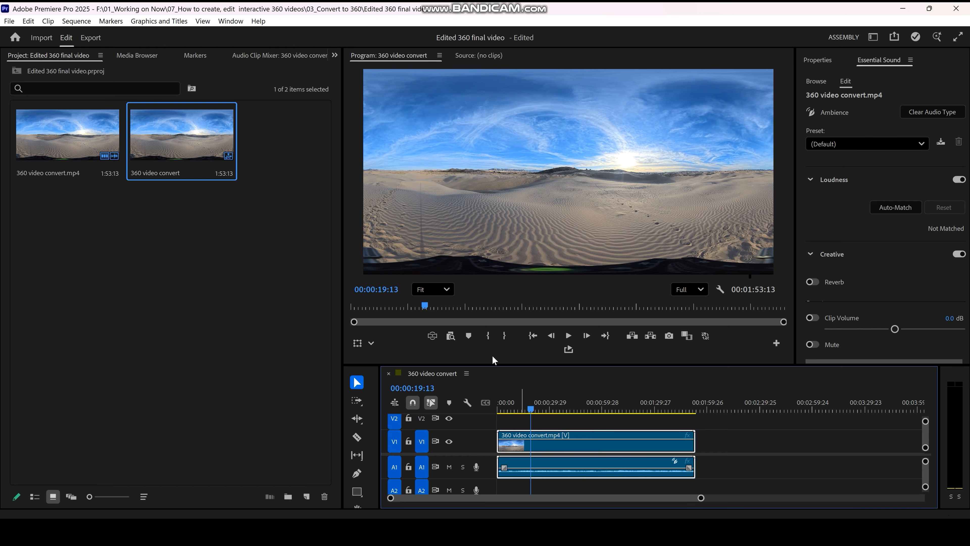
# Step: Turn on the VR video display in the program monitor, look around the footage, and hide the VR controls
pyautogui.click(432, 335)
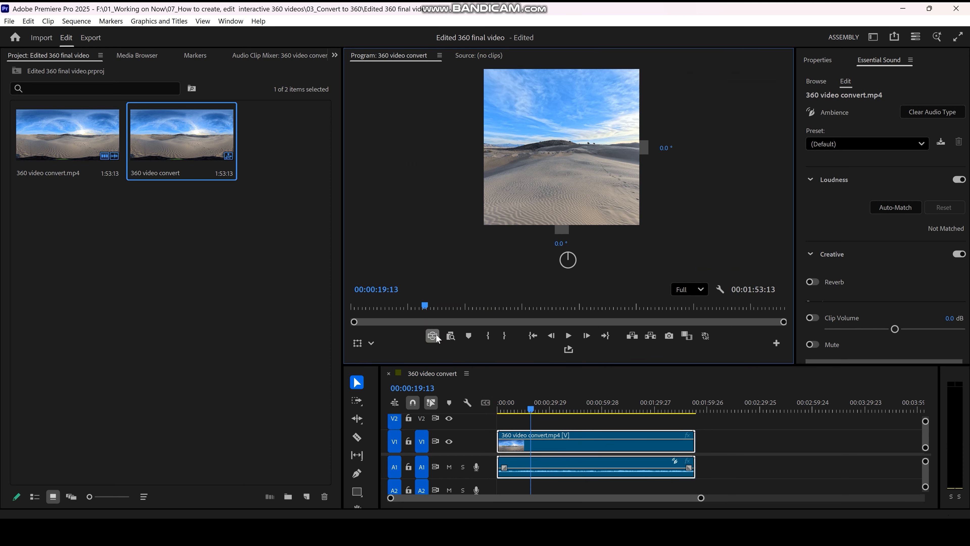
pyautogui.moveTo(555, 151); pyautogui.dragTo(541, 167)
pyautogui.rightClick(542, 169)
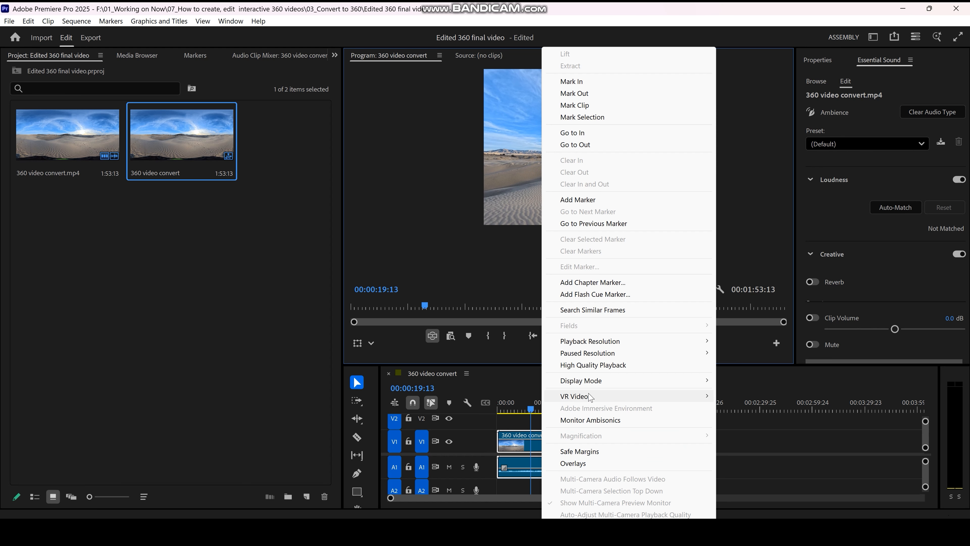
pyautogui.moveTo(591, 397)
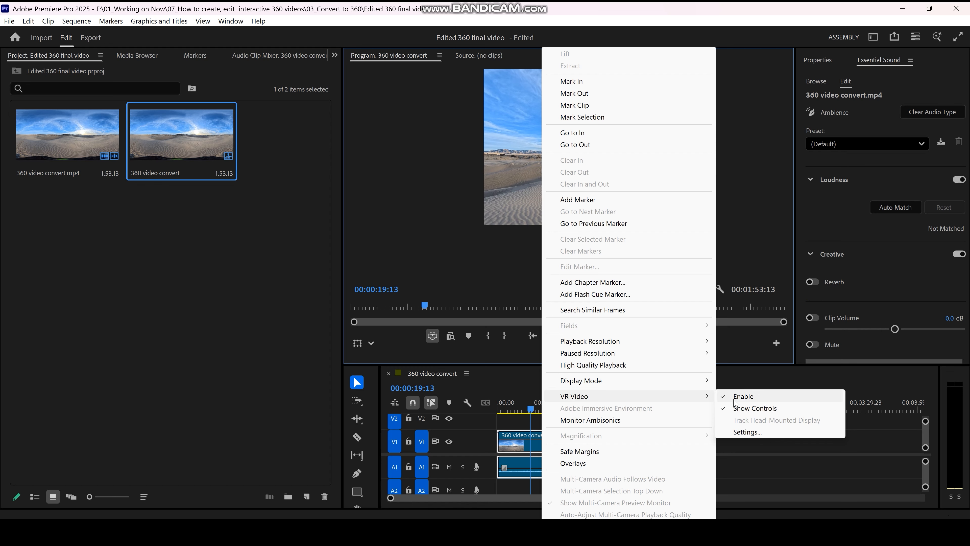
pyautogui.click(740, 409)
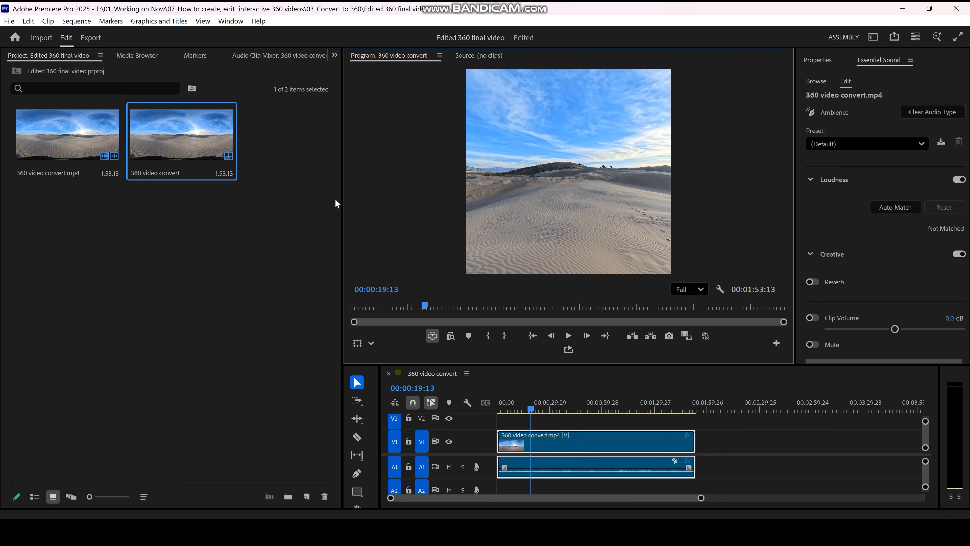
# Step: Set the vertical monitor view to 60° in the VR video settings and look around the widened view
pyautogui.rightClick(547, 199)
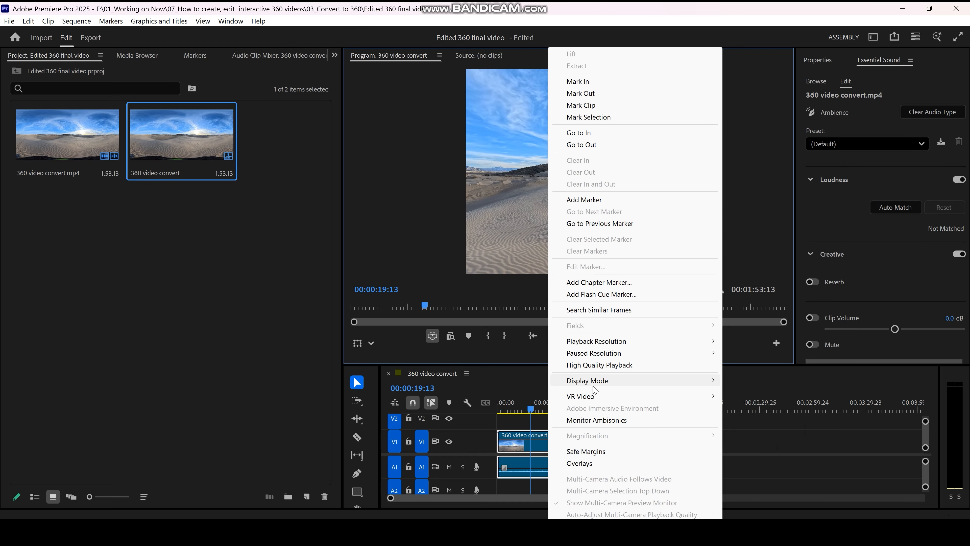
pyautogui.moveTo(608, 398)
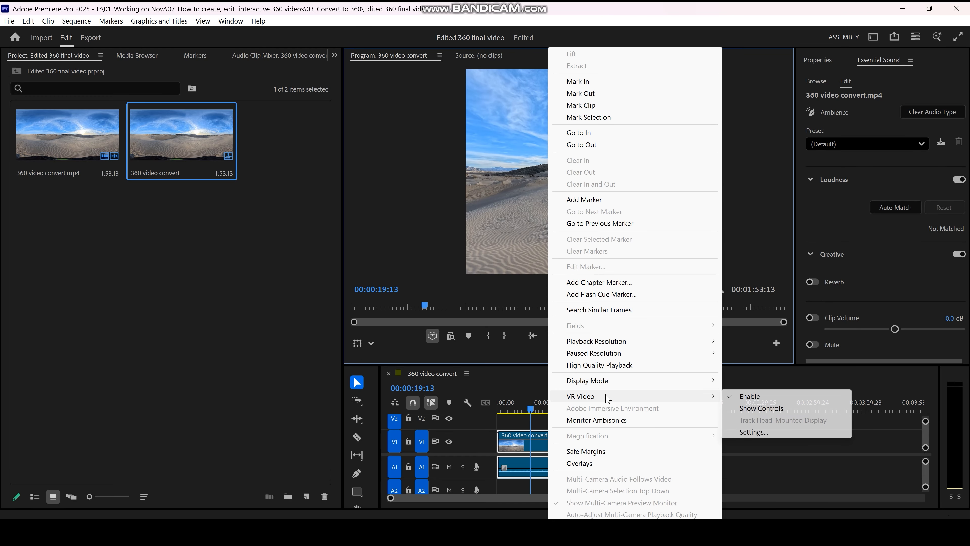
pyautogui.click(749, 432)
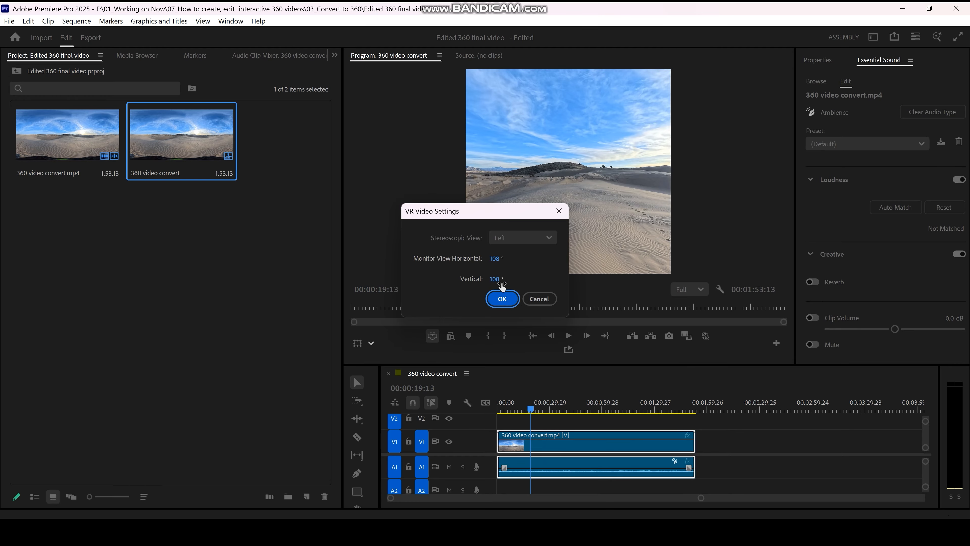
pyautogui.click(495, 279)
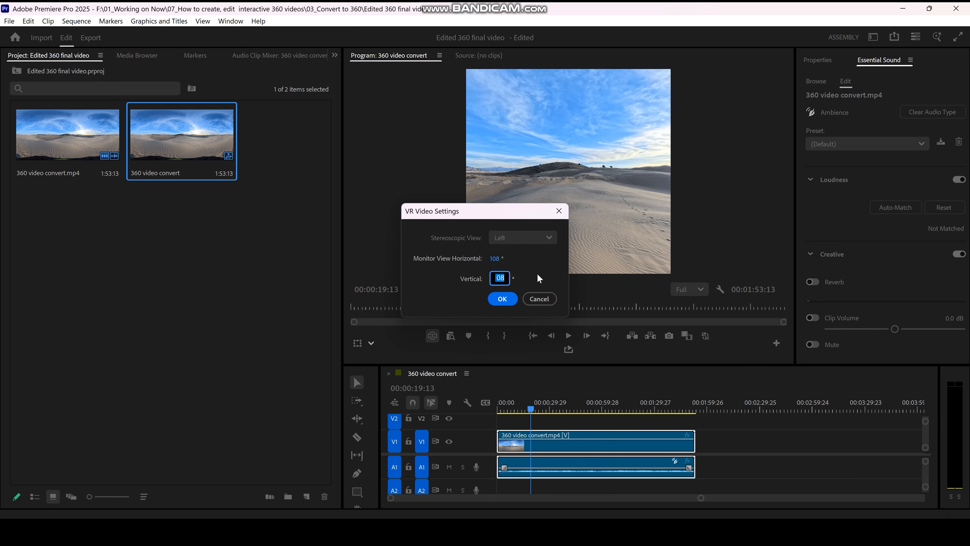
pyautogui.write('60')
pyautogui.click(502, 299)
pyautogui.moveTo(548, 206)
pyautogui.mouseDown()
pyautogui.moveTo(556, 195)
pyautogui.moveTo(648, 193)
pyautogui.moveTo(502, 202)
pyautogui.moveTo(611, 194)
pyautogui.moveTo(544, 197)
pyautogui.mouseUp()
# Step: Switch to the Color workspace and show the Basic Correction controls of Lumetri Color for the clip
pyautogui.click(230, 21)
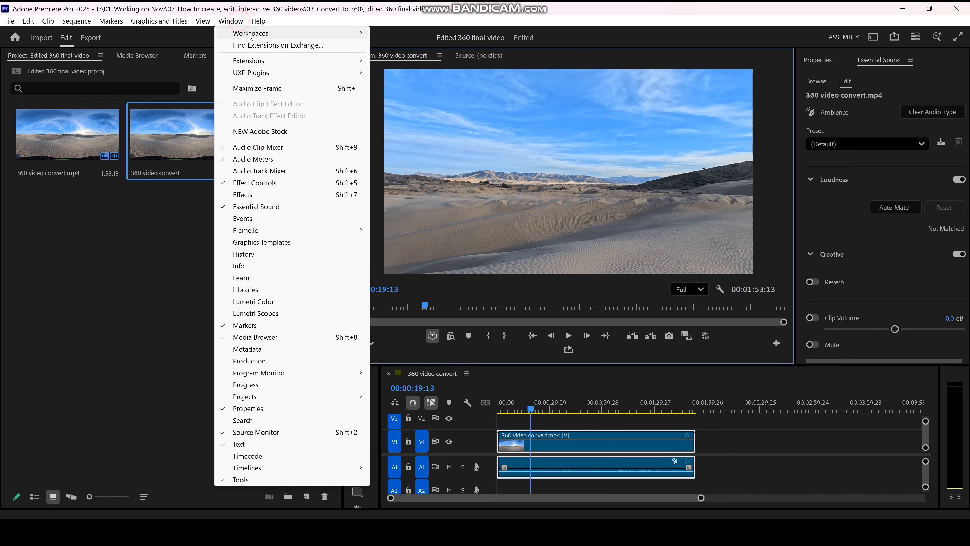
pyautogui.click(406, 93)
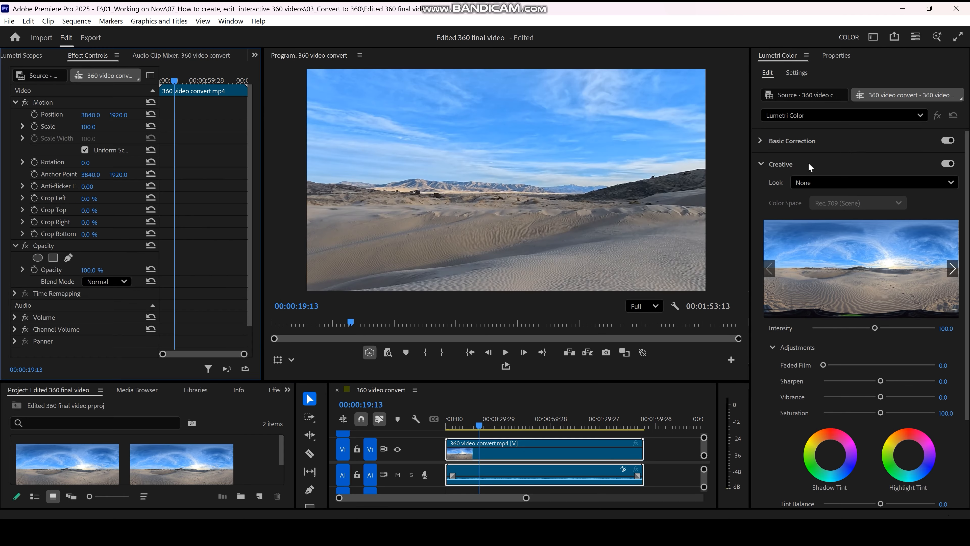
pyautogui.click(792, 140)
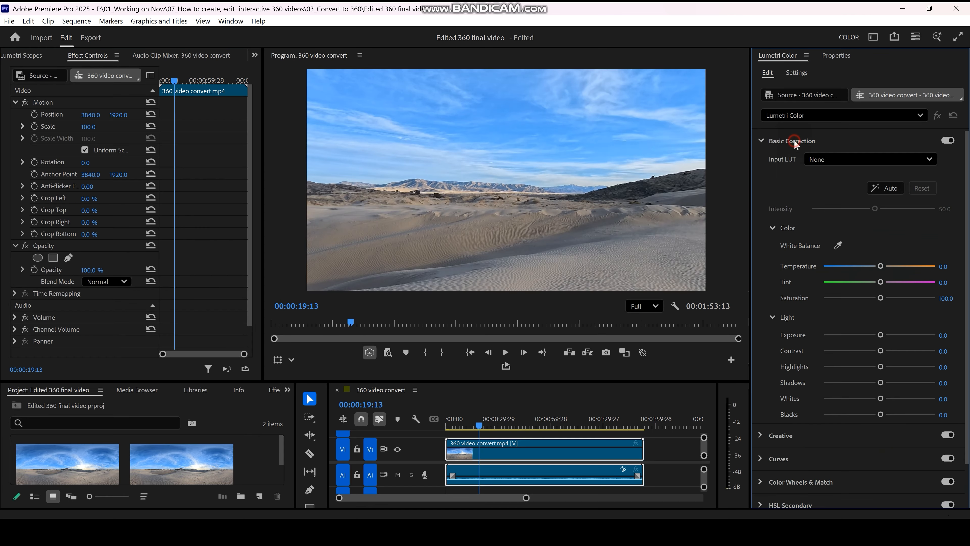
# Step: Set the clip's saturation to 151.5, contrast to 36.4, exposure to 0.3 and temperature to 14.1
pyautogui.moveTo(896, 298); pyautogui.dragTo(907, 298)
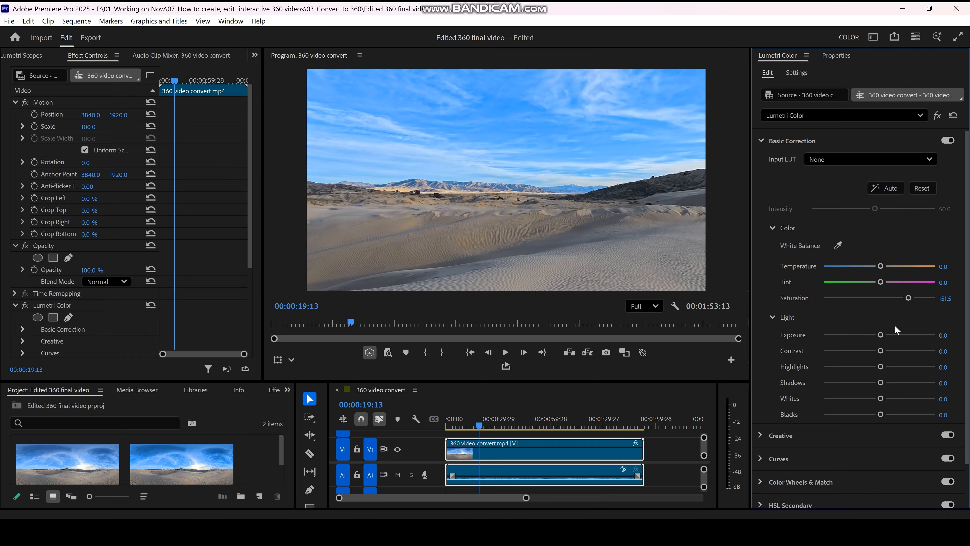
pyautogui.moveTo(896, 352); pyautogui.dragTo(881, 334)
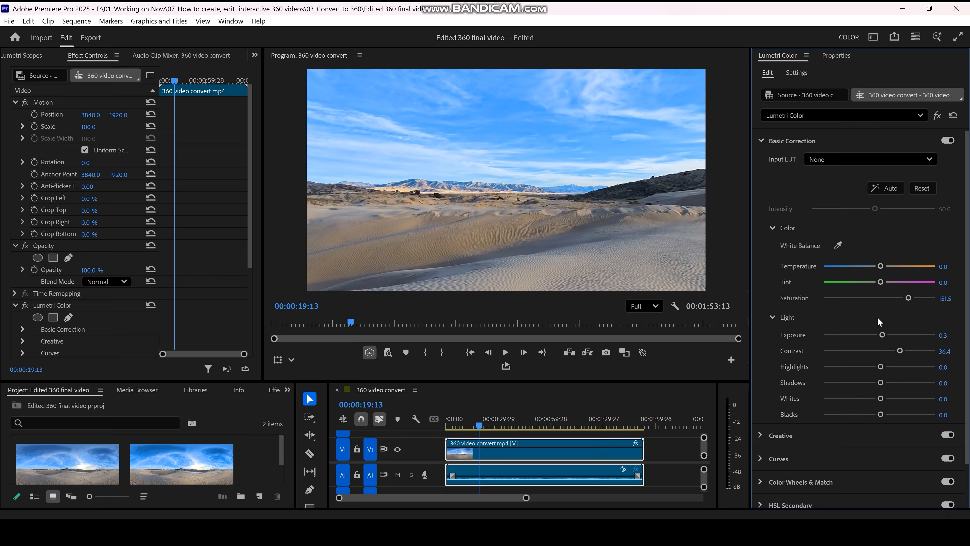
pyautogui.moveTo(881, 267); pyautogui.dragTo(888, 270)
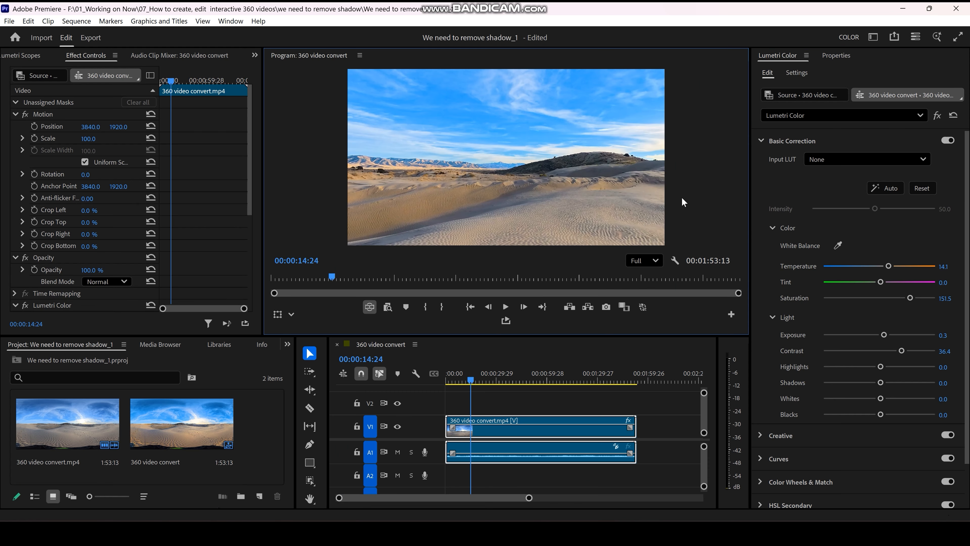
# Step: Turn off the VR video display and replace the 360 clip on the timeline with an After Effects composition
pyautogui.moveTo(569, 207); pyautogui.dragTo(538, 153)
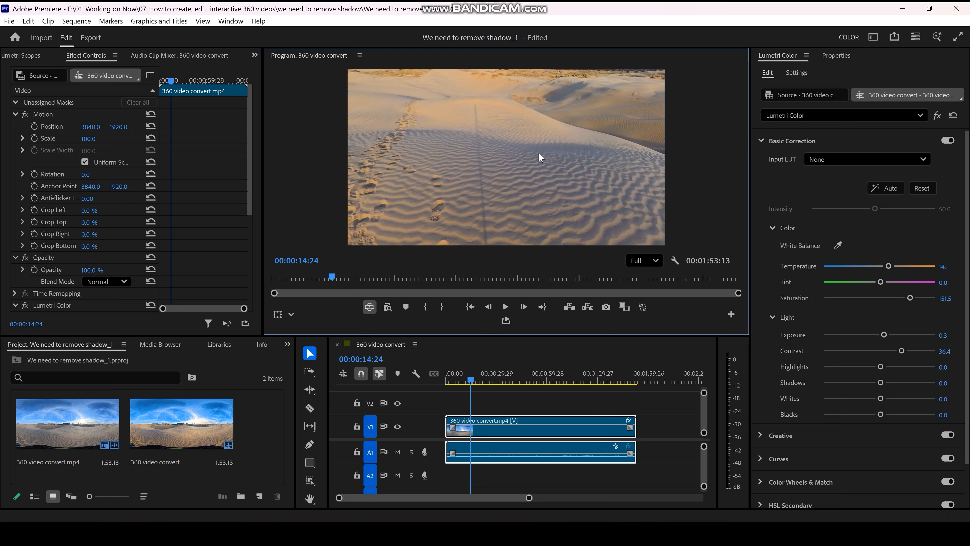
pyautogui.moveTo(538, 153); pyautogui.dragTo(539, 191)
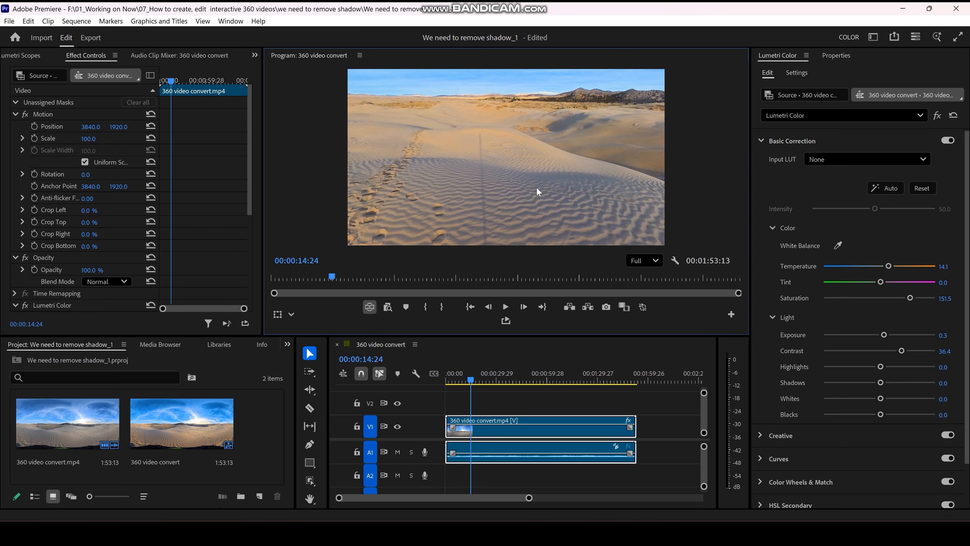
pyautogui.click(370, 308)
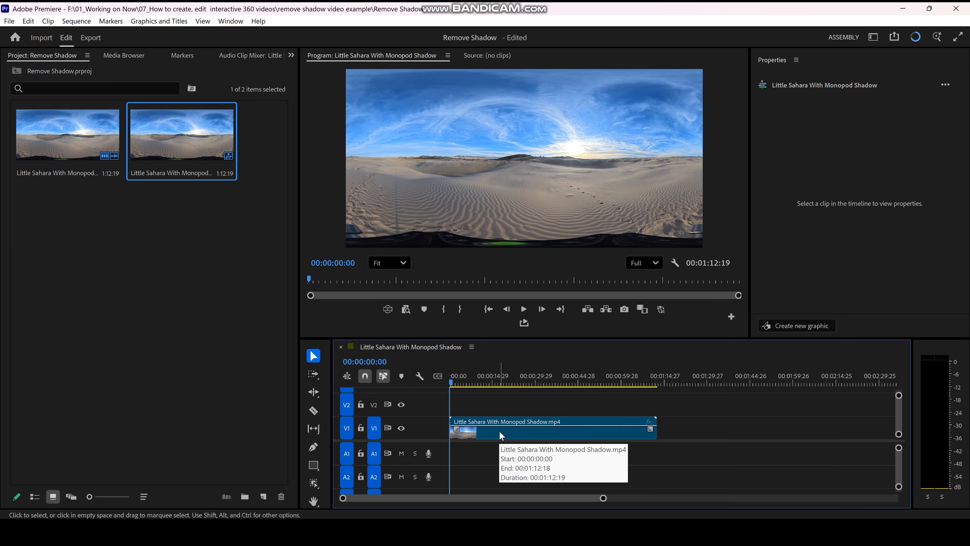
pyautogui.rightClick(500, 432)
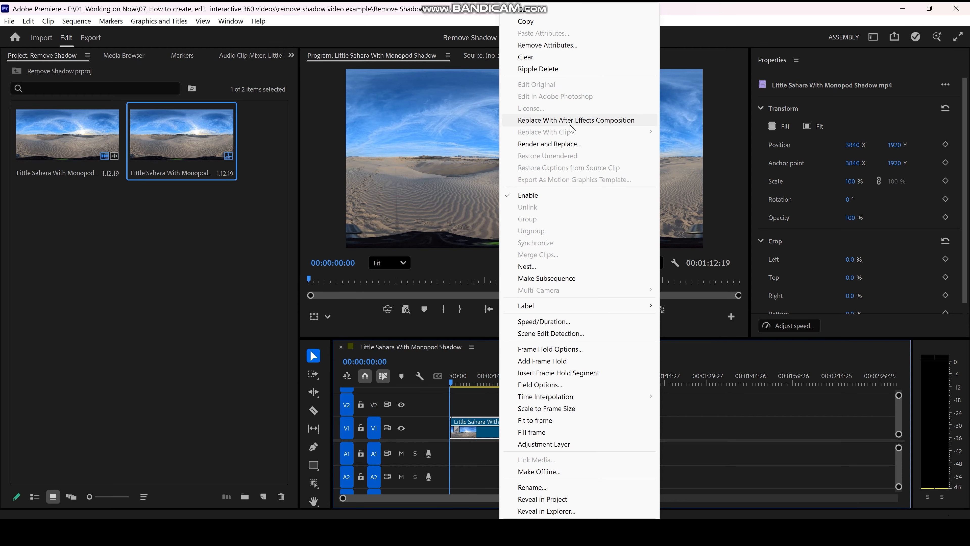
pyautogui.click(597, 121)
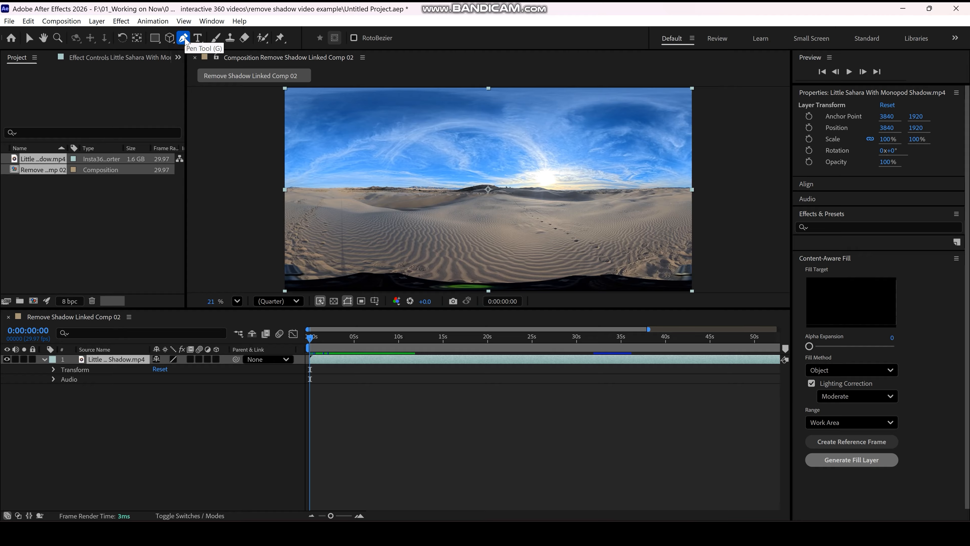
# Step: Draw a narrow closed mask around the monopod shadow on the sand with the Pen tool
pyautogui.click(336, 196)
pyautogui.click(336, 210)
pyautogui.click(336, 226)
pyautogui.click(335, 244)
pyautogui.click(336, 255)
pyautogui.click(336, 268)
pyautogui.click(339, 275)
pyautogui.click(348, 271)
pyautogui.click(346, 251)
pyautogui.click(346, 239)
pyautogui.click(347, 227)
pyautogui.click(346, 211)
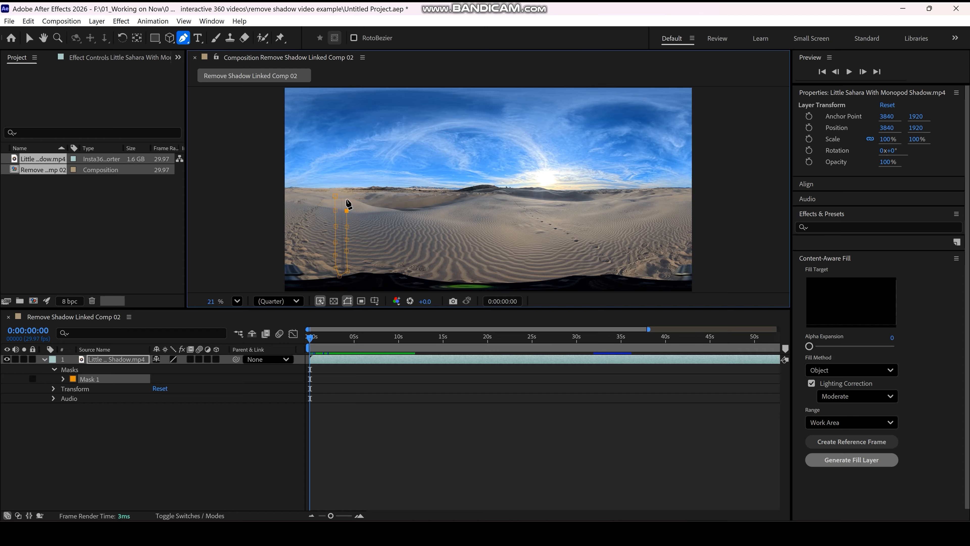
pyautogui.click(336, 196)
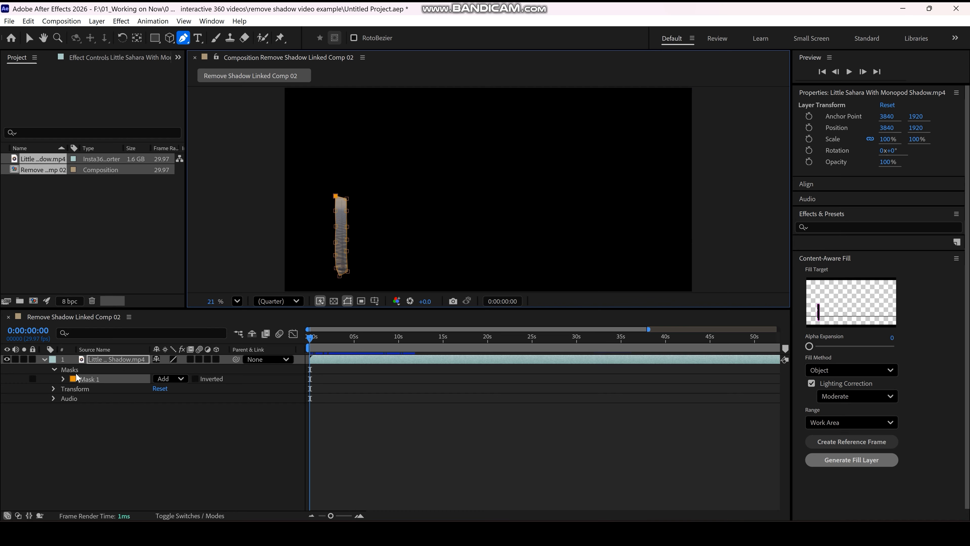
# Step: Set the mode of the shadow mask to Subtract
pyautogui.click(54, 370)
pyautogui.click(54, 370)
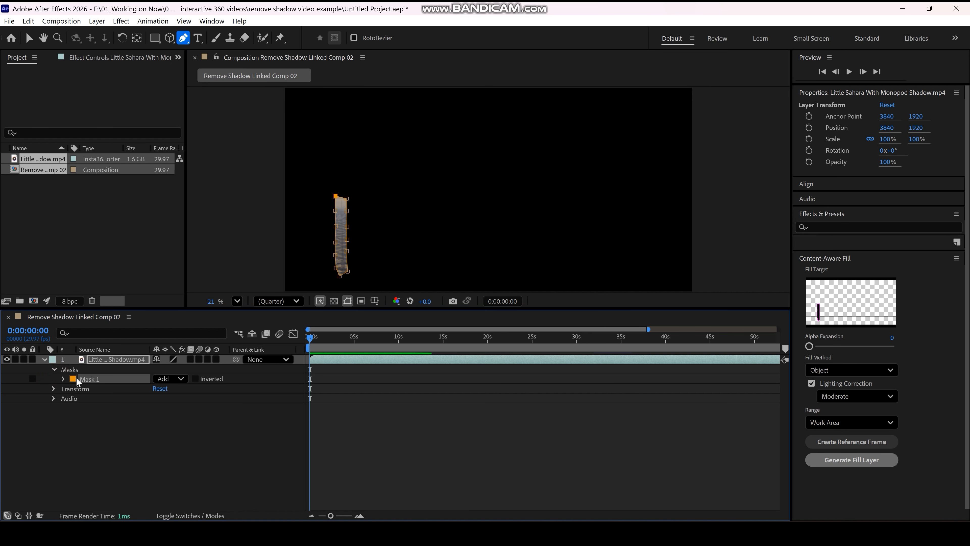
pyautogui.click(179, 381)
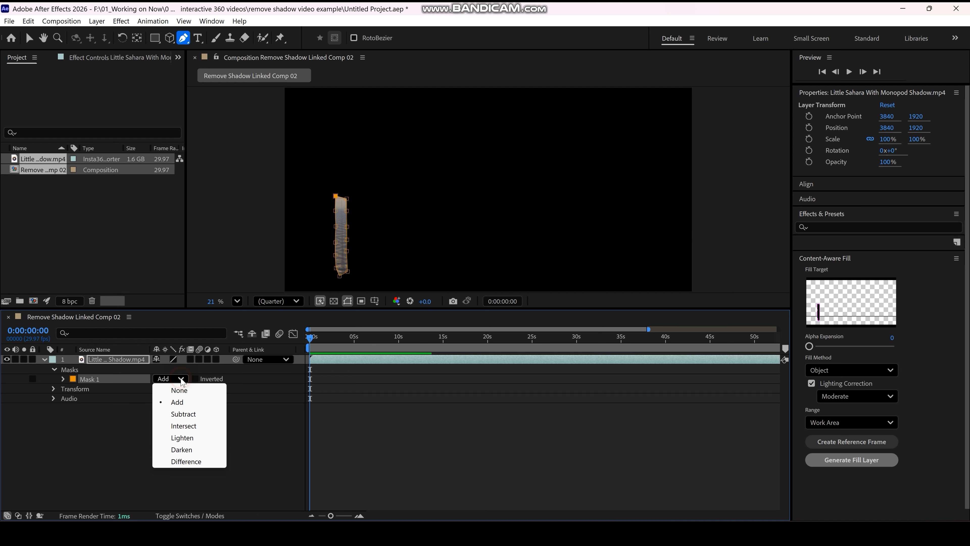
pyautogui.click(184, 414)
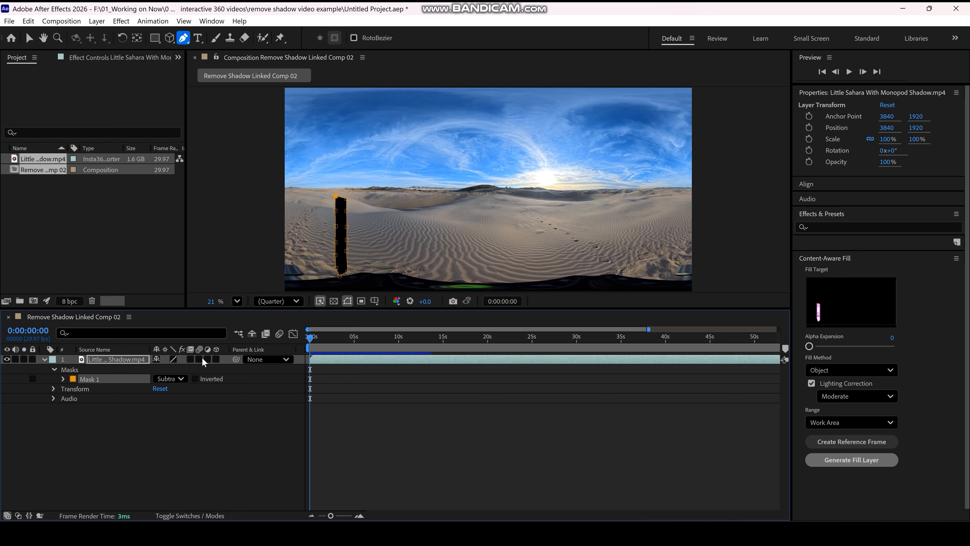
# Step: Add a Mask Path keyframe to the shadow mask at 0:00:00:00 and scrub through the composition to check it
pyautogui.click(60, 380)
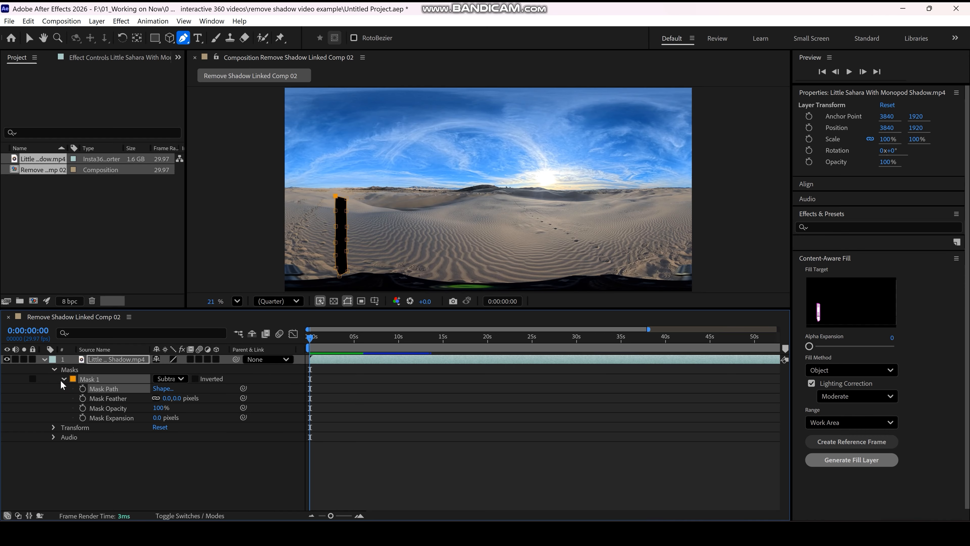
pyautogui.click(83, 389)
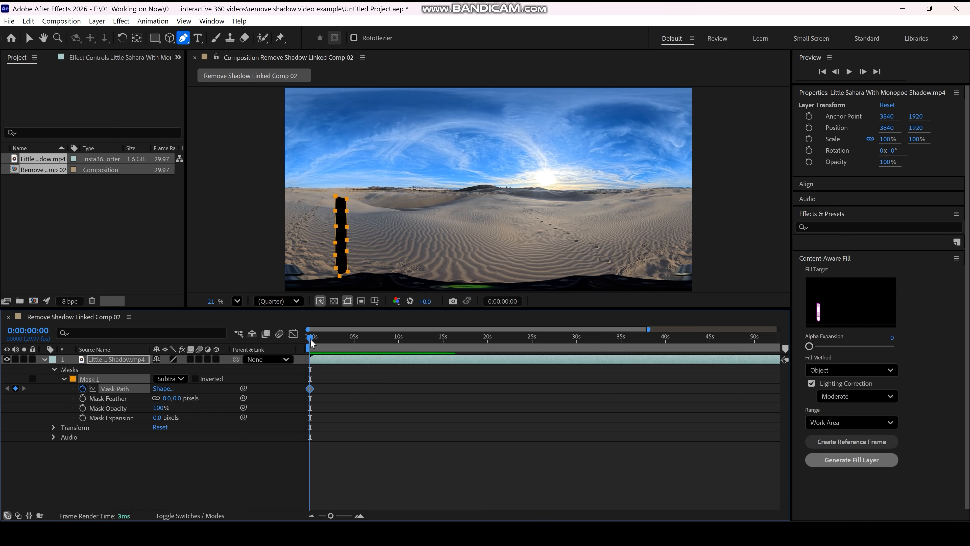
pyautogui.moveTo(311, 338); pyautogui.dragTo(668, 338)
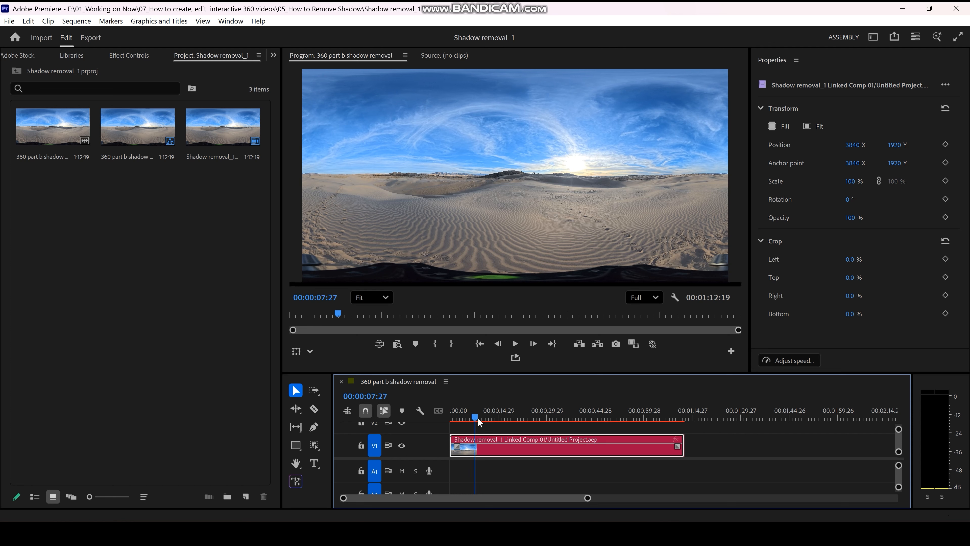
# Step: Switch to Premiere Pro, scrub the linked composition to check the shadow removal, and save the project
pyautogui.moveTo(475, 415); pyautogui.dragTo(461, 410)
pyautogui.click(10, 26)
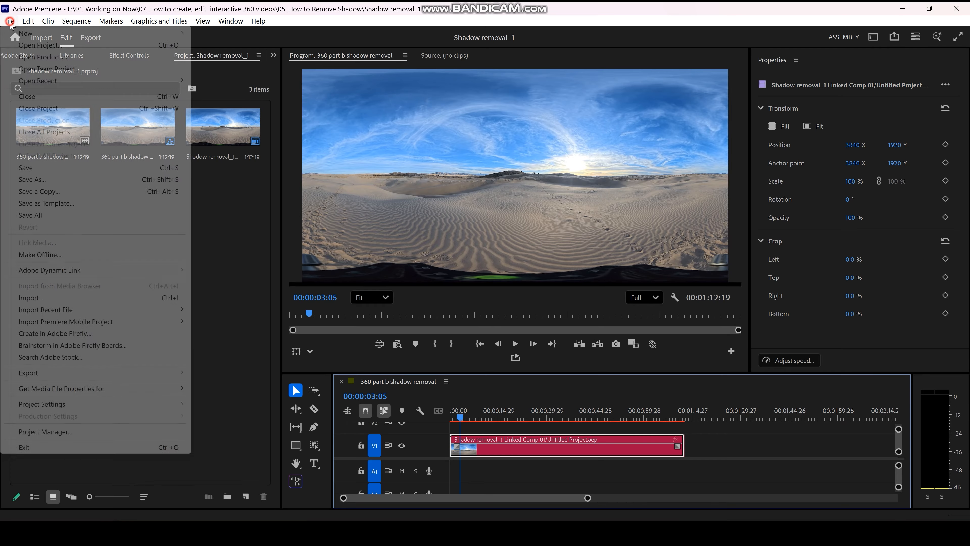
pyautogui.click(19, 169)
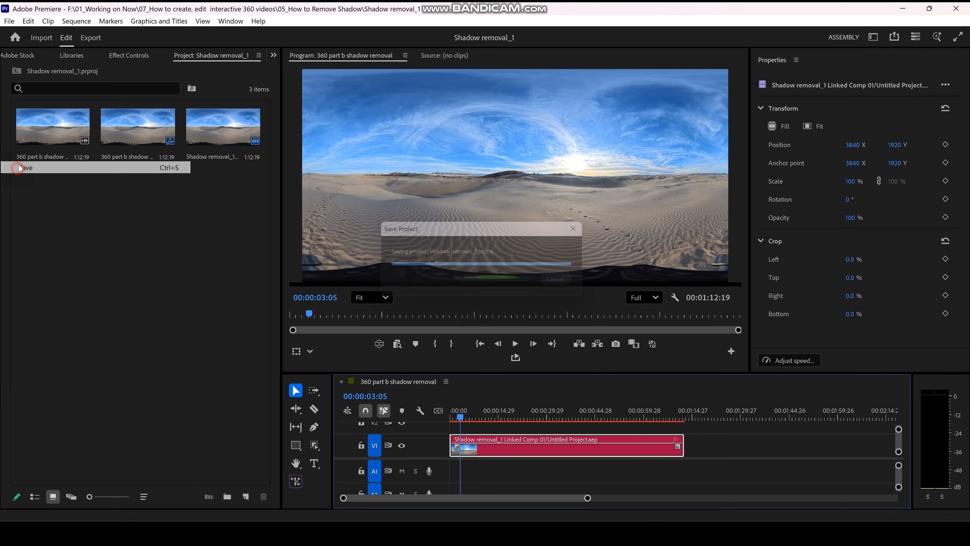
# Step: Open the media export settings for the shadow removal sequence and review its video, bitrate and VR Video options
pyautogui.click(9, 21)
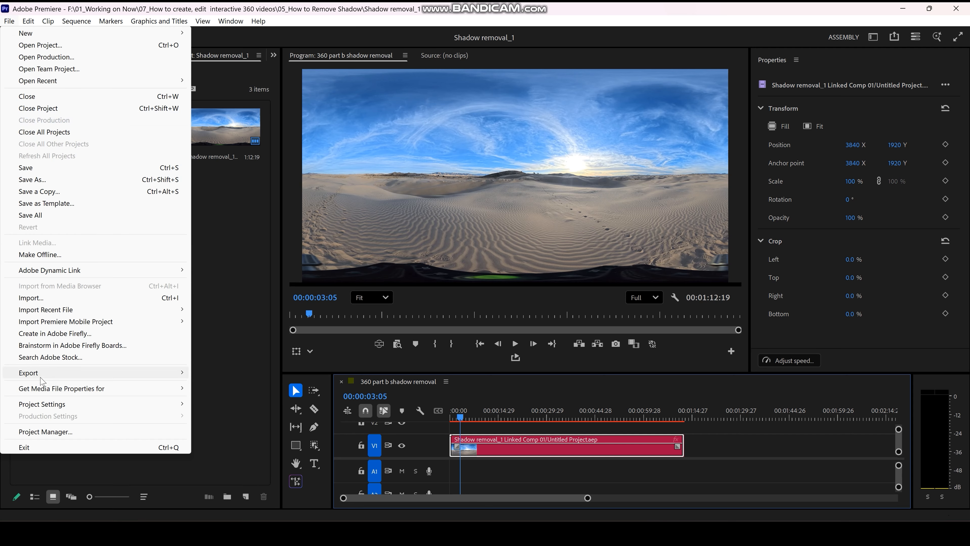
pyautogui.click(40, 376)
pyautogui.click(248, 376)
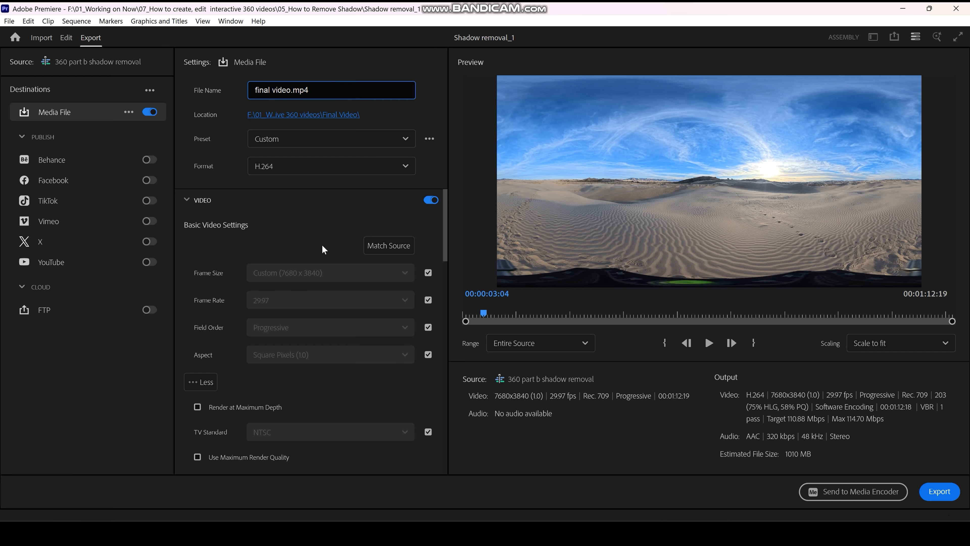
pyautogui.scroll(-1, 317, 258)
pyautogui.scroll(-1, 283, 317)
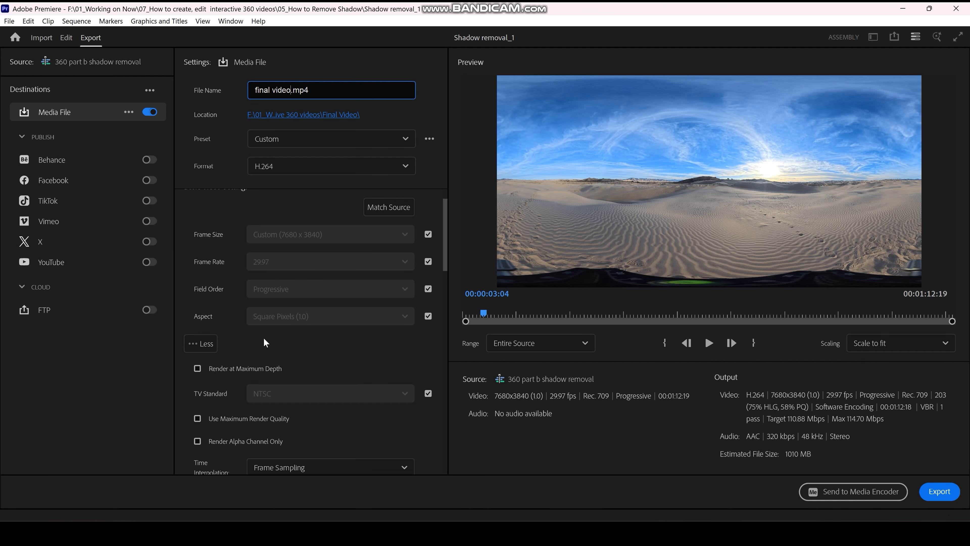
pyautogui.scroll(-2, 282, 341)
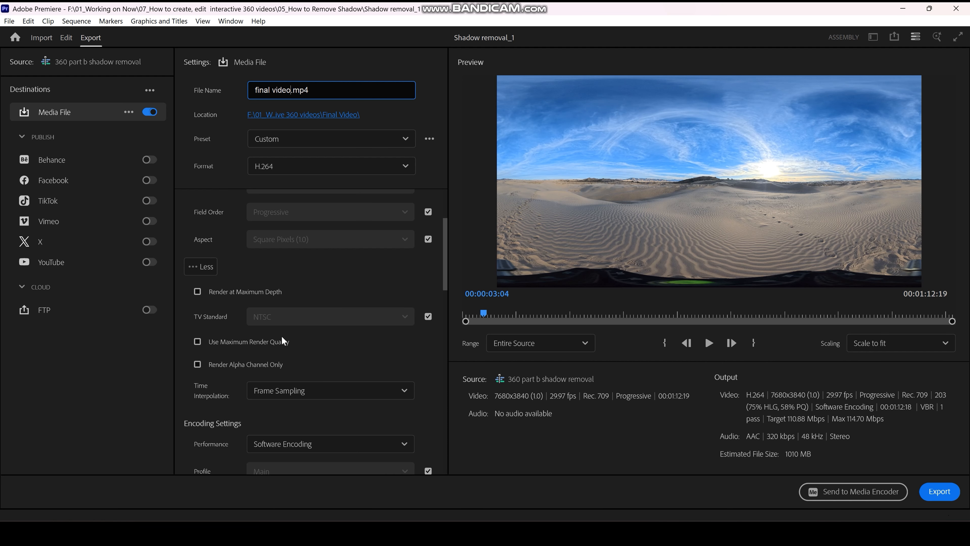
pyautogui.scroll(-4, 282, 337)
pyautogui.scroll(-5, 282, 336)
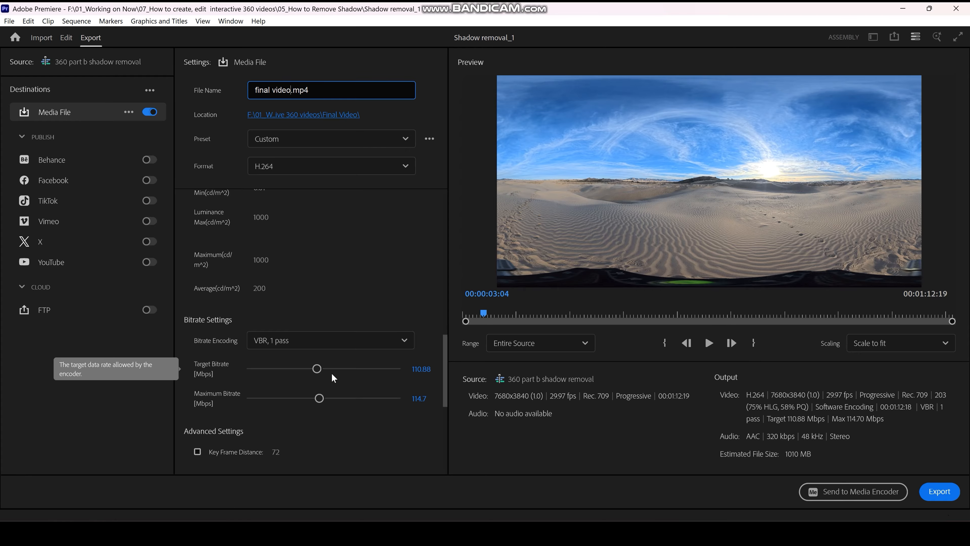
pyautogui.scroll(-4, 331, 373)
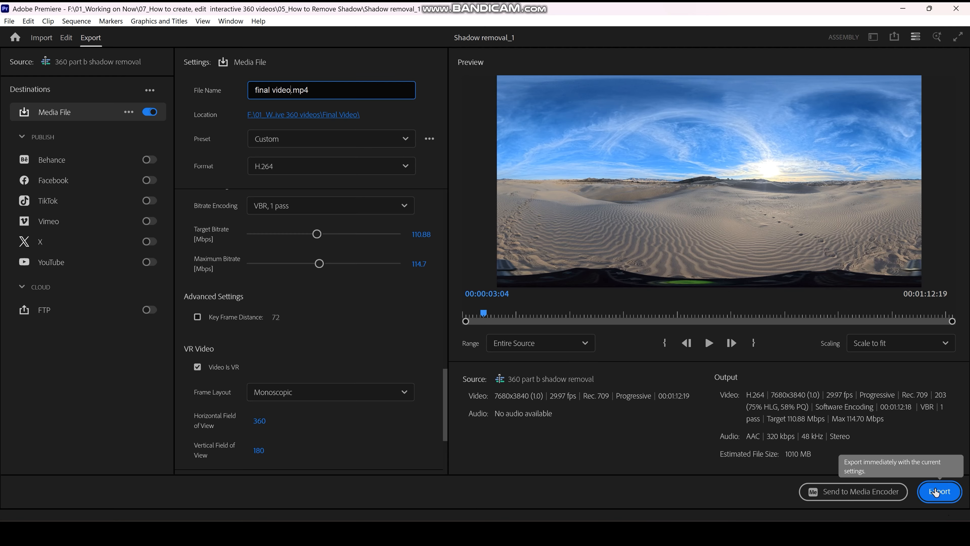
# Step: Switch to YouTube in the browser and look around inside the uploaded 360 videos to test their interactive playback
pyautogui.click(463, 532)
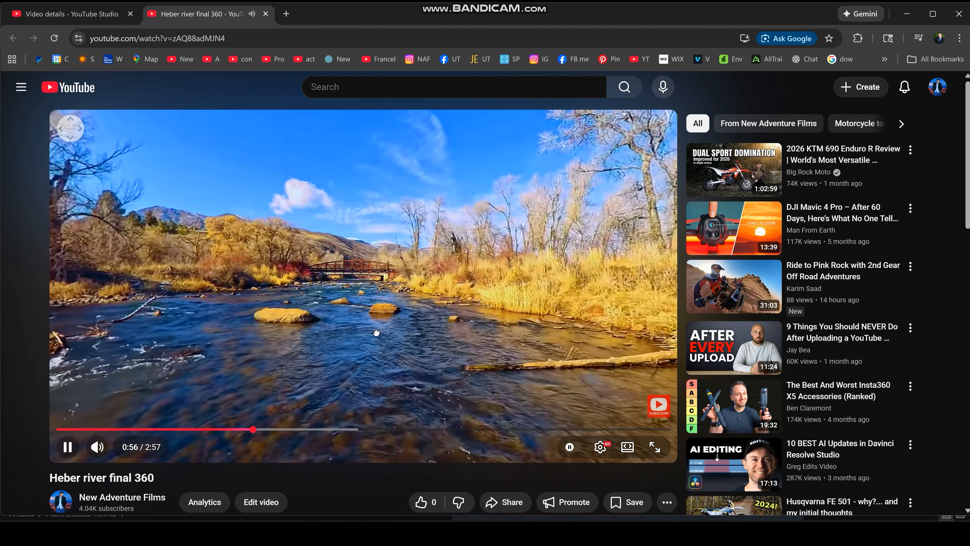
pyautogui.moveTo(391, 333); pyautogui.dragTo(626, 342)
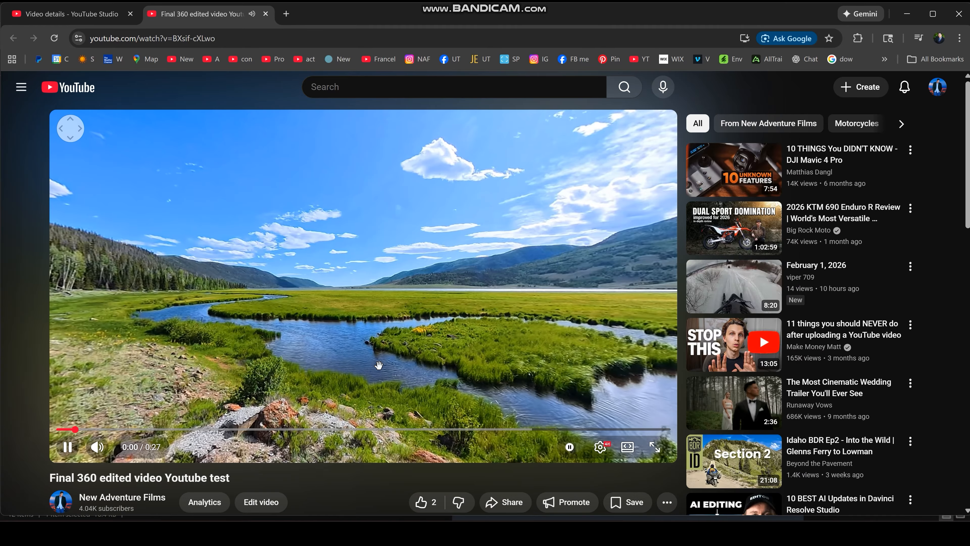
pyautogui.moveTo(379, 365); pyautogui.dragTo(277, 367)
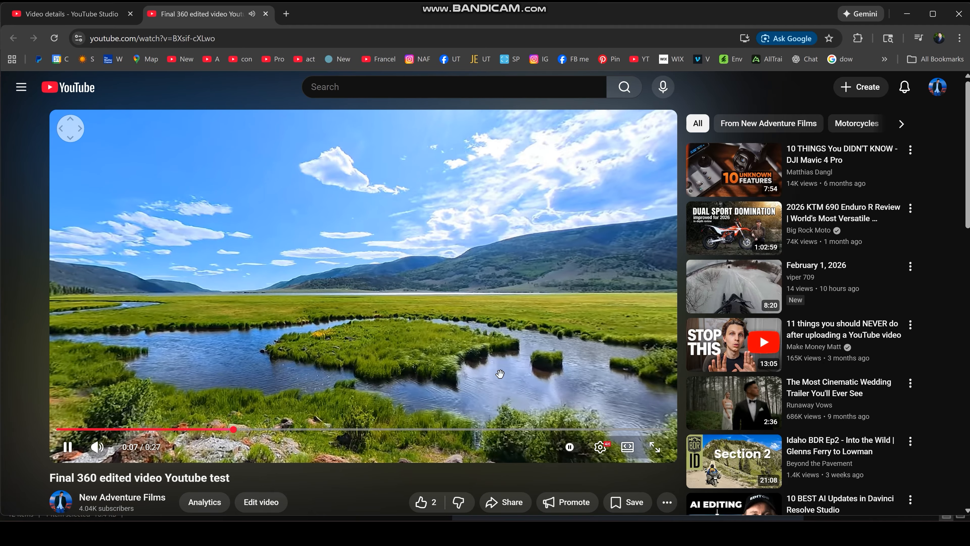
pyautogui.moveTo(468, 373); pyautogui.dragTo(361, 376)
pyautogui.moveTo(548, 369); pyautogui.dragTo(415, 370)
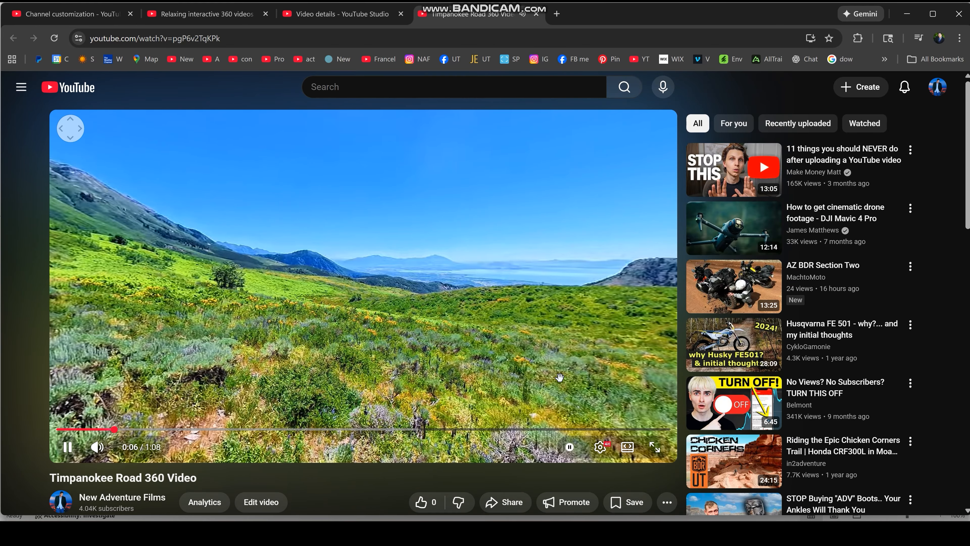
pyautogui.moveTo(560, 378); pyautogui.dragTo(362, 382)
pyautogui.moveTo(599, 369); pyautogui.dragTo(445, 378)
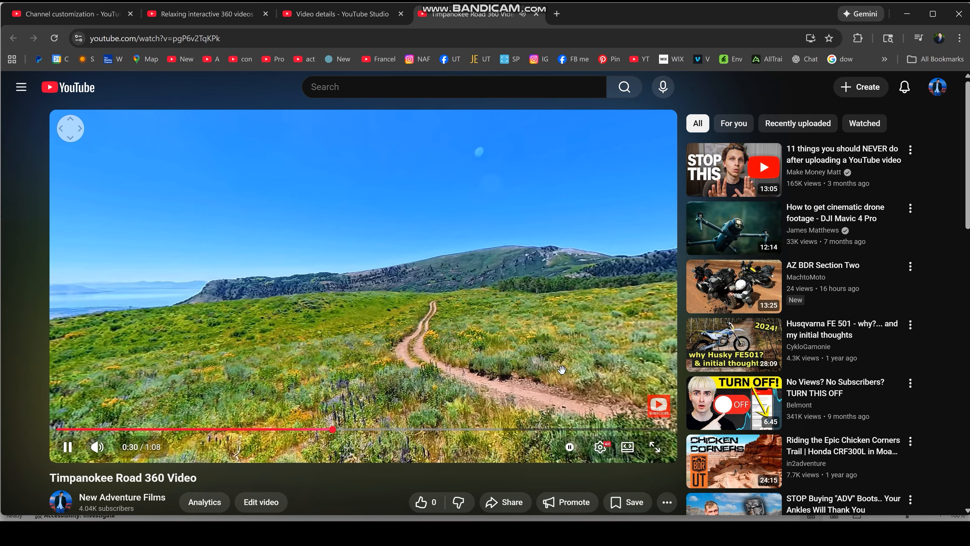